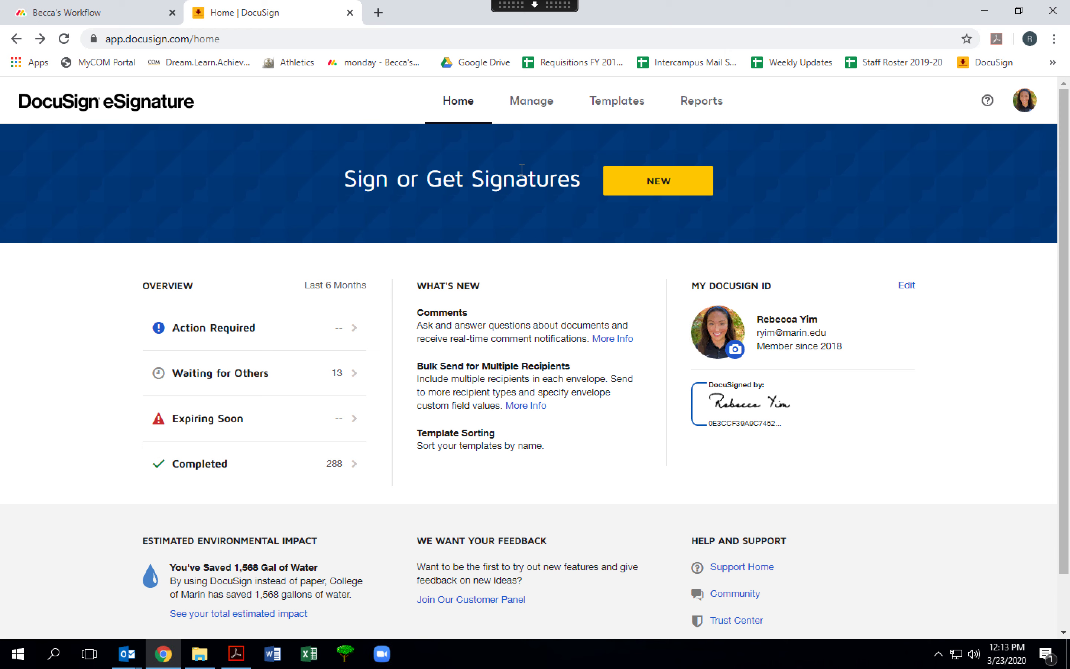
# Start a new envelope to send and upload the Sample Doc for DocuSign Monthly Purchase Report spreadsheet to it.
pyautogui.click(687, 188)
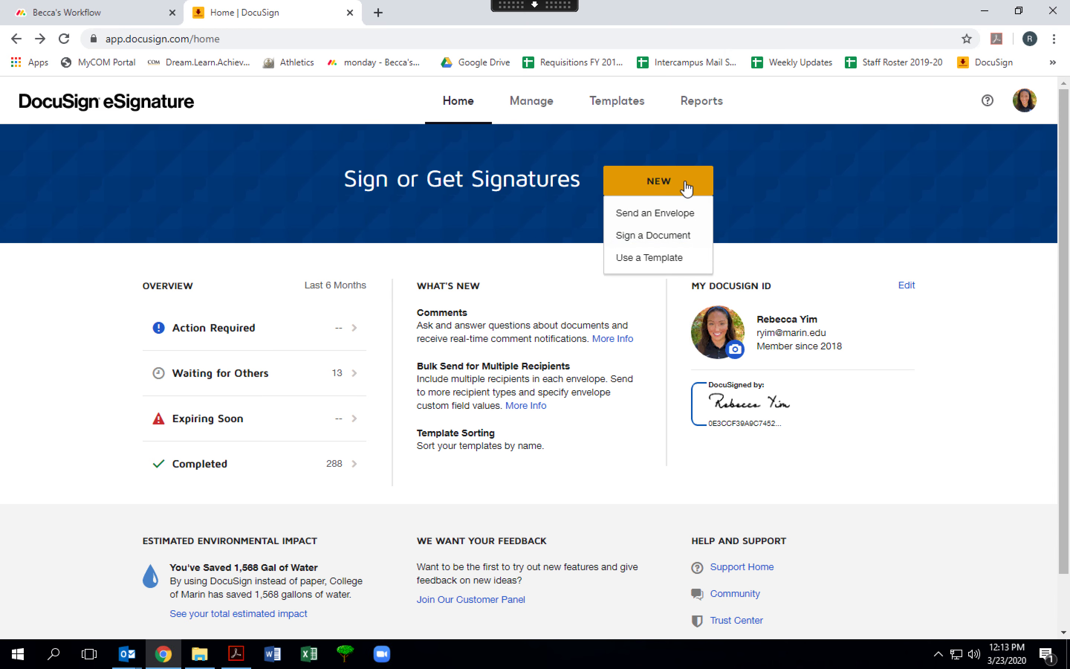
pyautogui.click(680, 218)
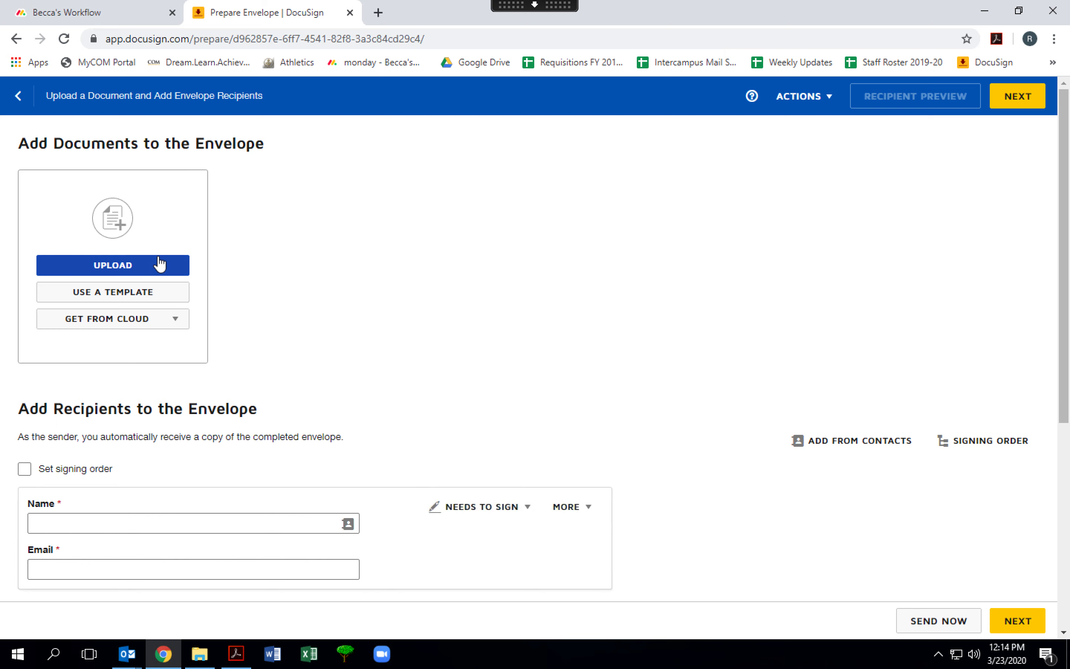
pyautogui.click(141, 265)
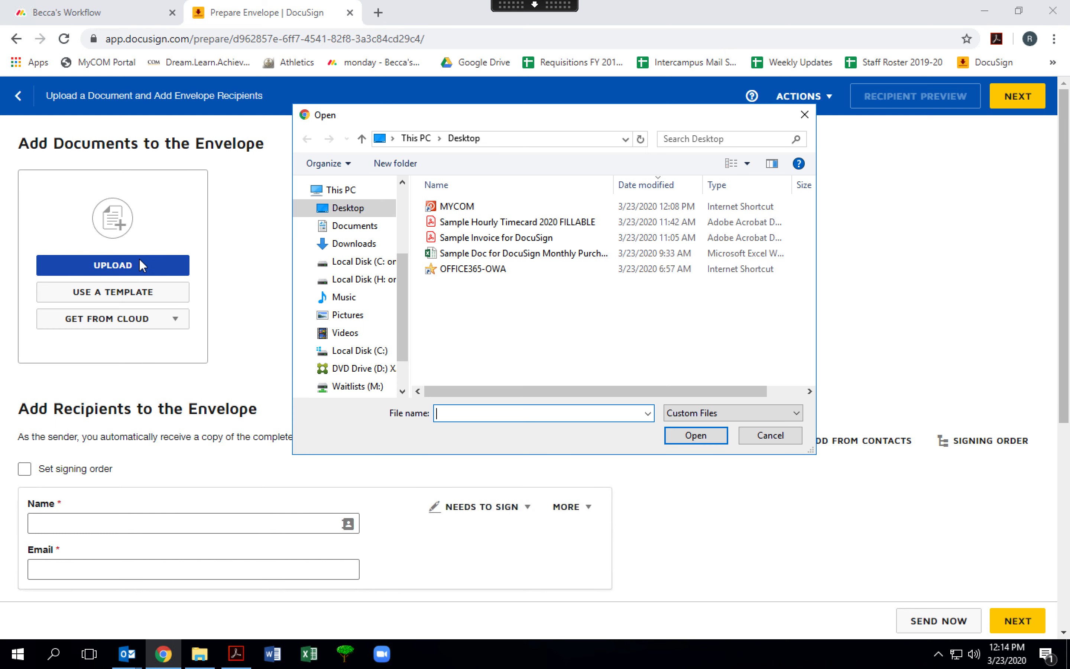
pyautogui.doubleClick(550, 251)
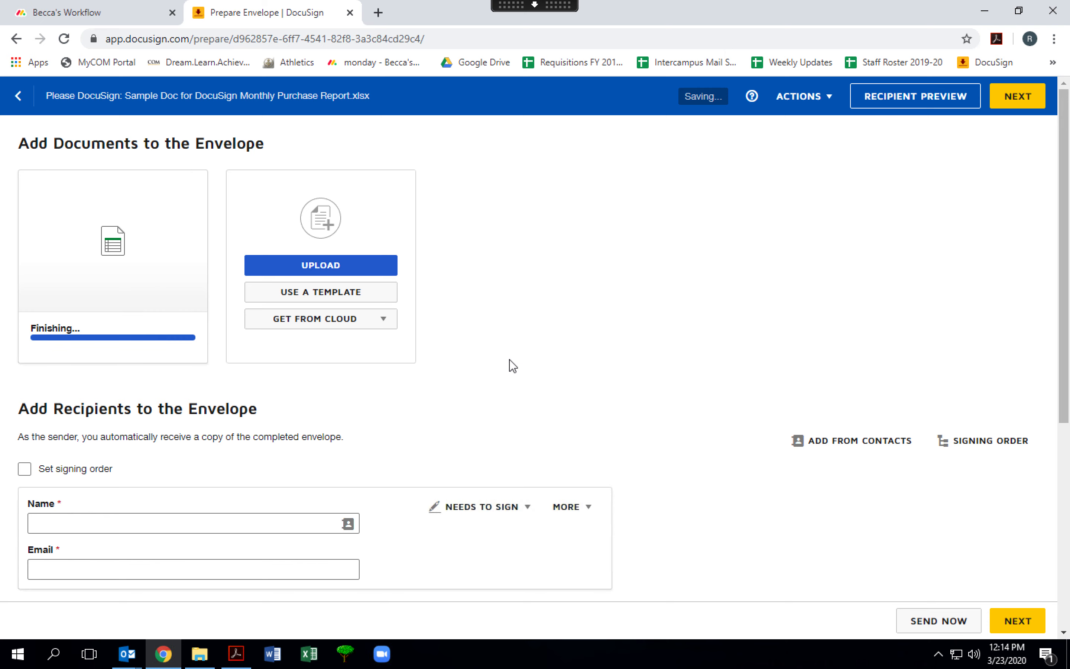
# Add the cardholder and the manager as two recipients who need to sign, filling names and emails from the suggested contacts.
pyautogui.scroll(-2, 512, 365)
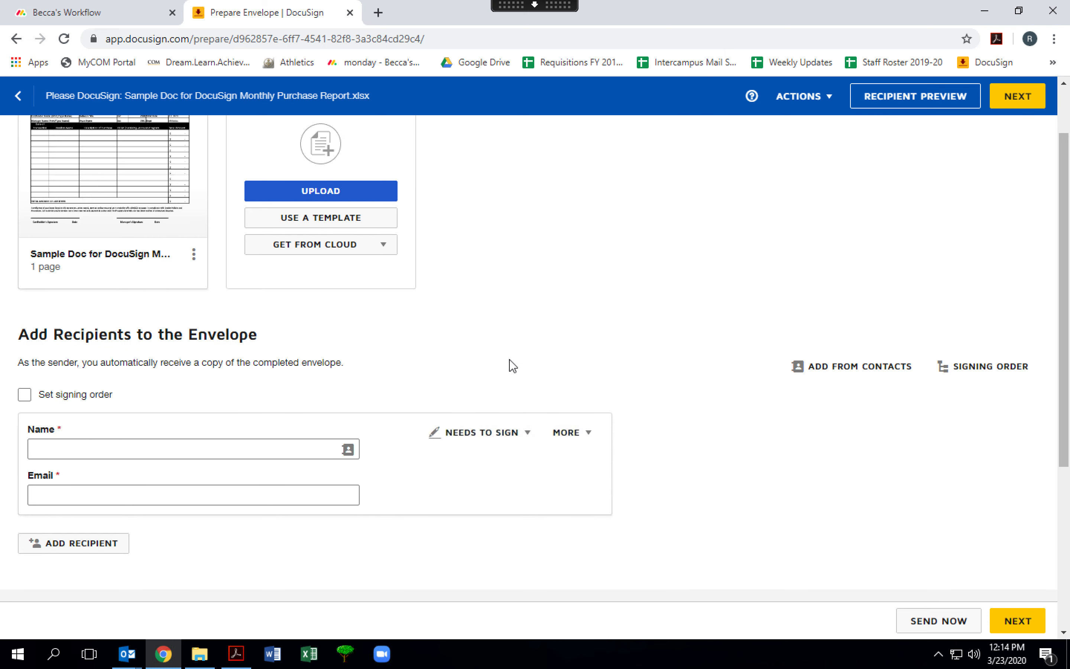
pyautogui.scroll(-5, 513, 366)
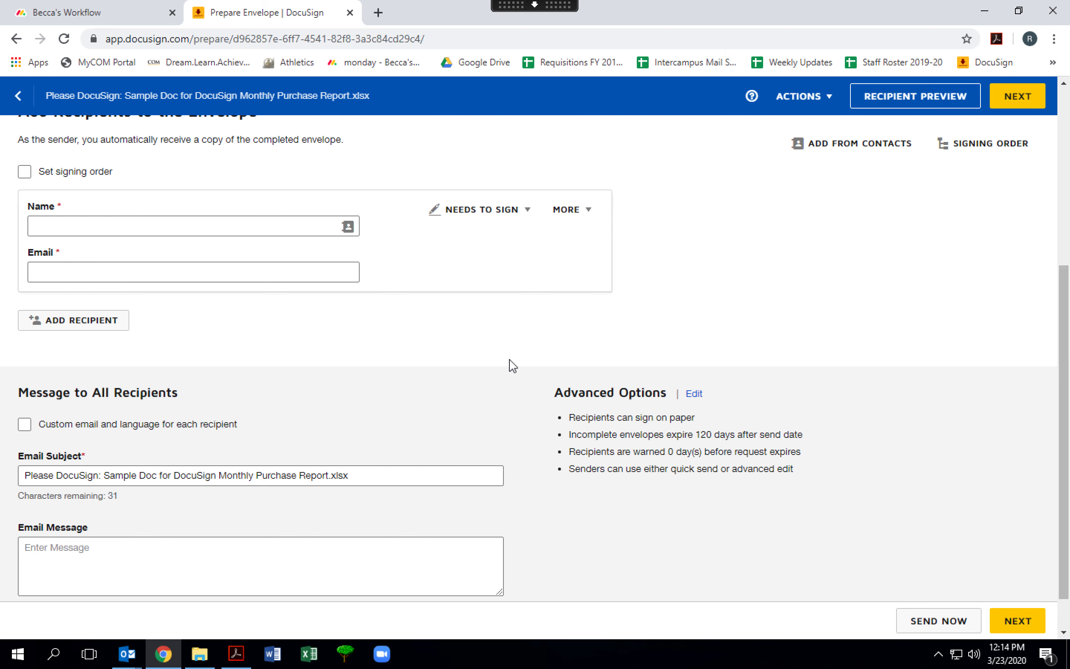
pyautogui.scroll(1, 1066, 296)
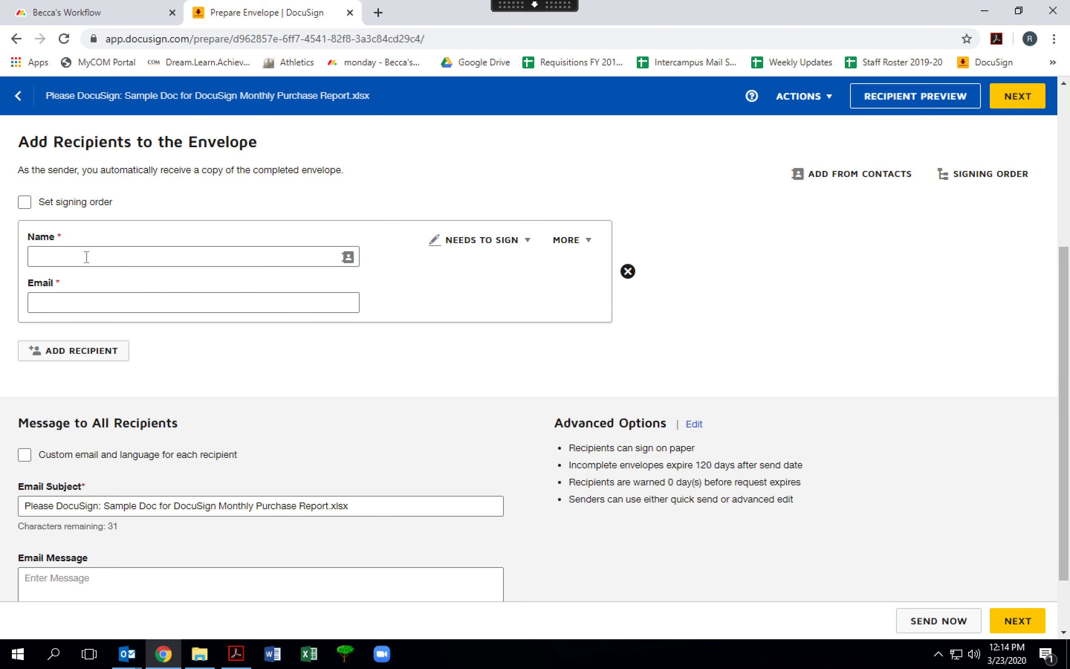
pyautogui.click(86, 256)
pyautogui.click(102, 286)
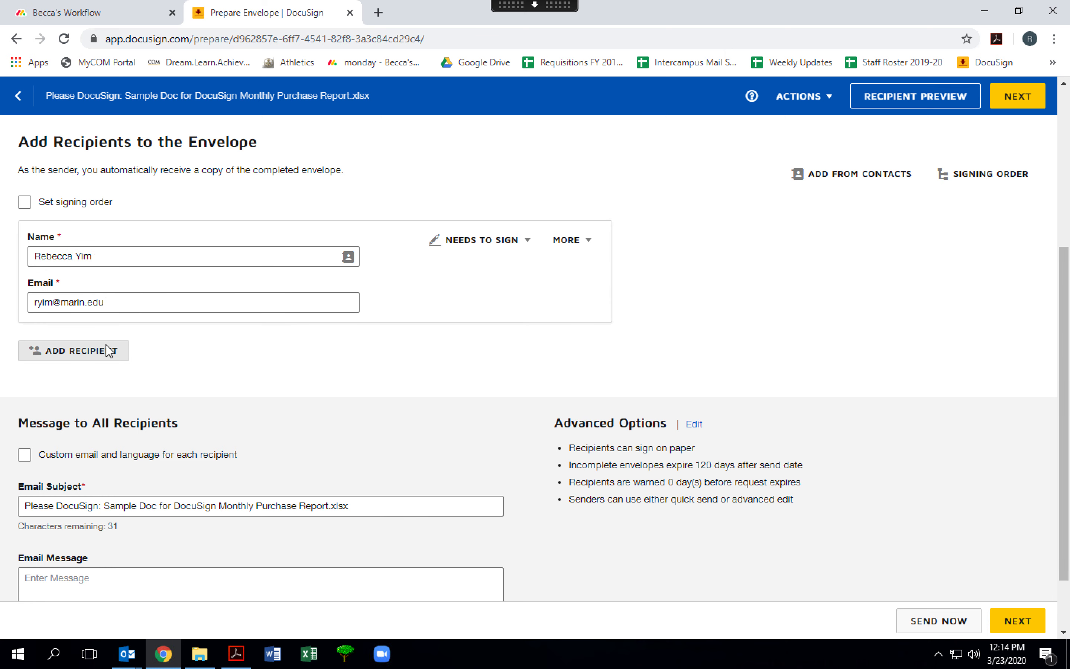
pyautogui.click(109, 351)
pyautogui.write('ryan')
pyautogui.click(132, 470)
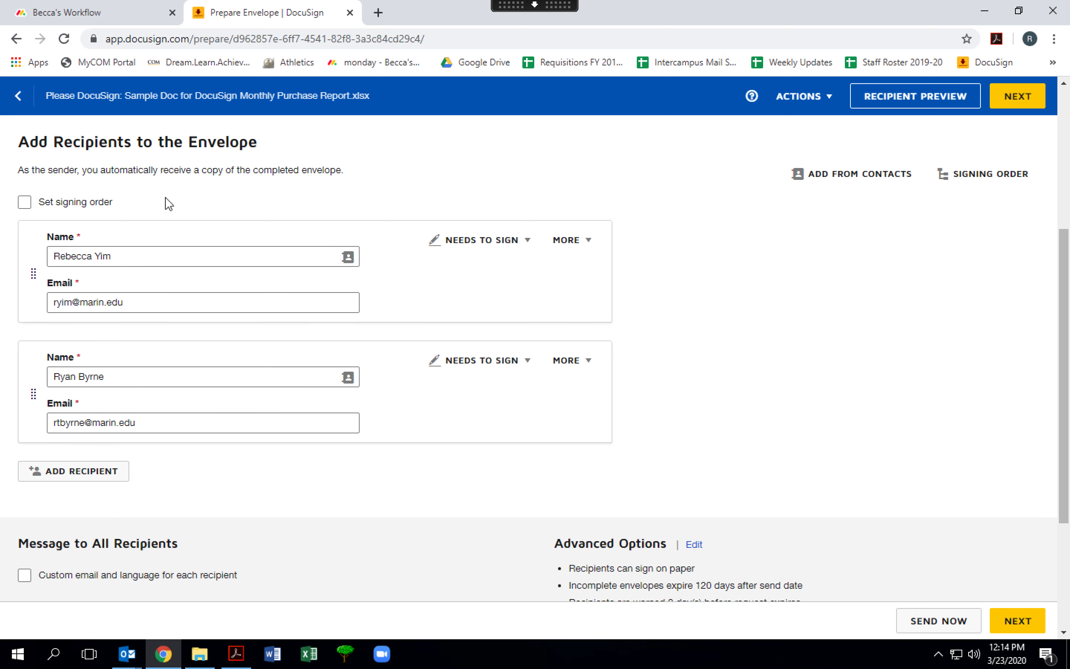
# Leave the signing order off and the email message blank, and continue to placing fields on the document.
pyautogui.click(25, 204)
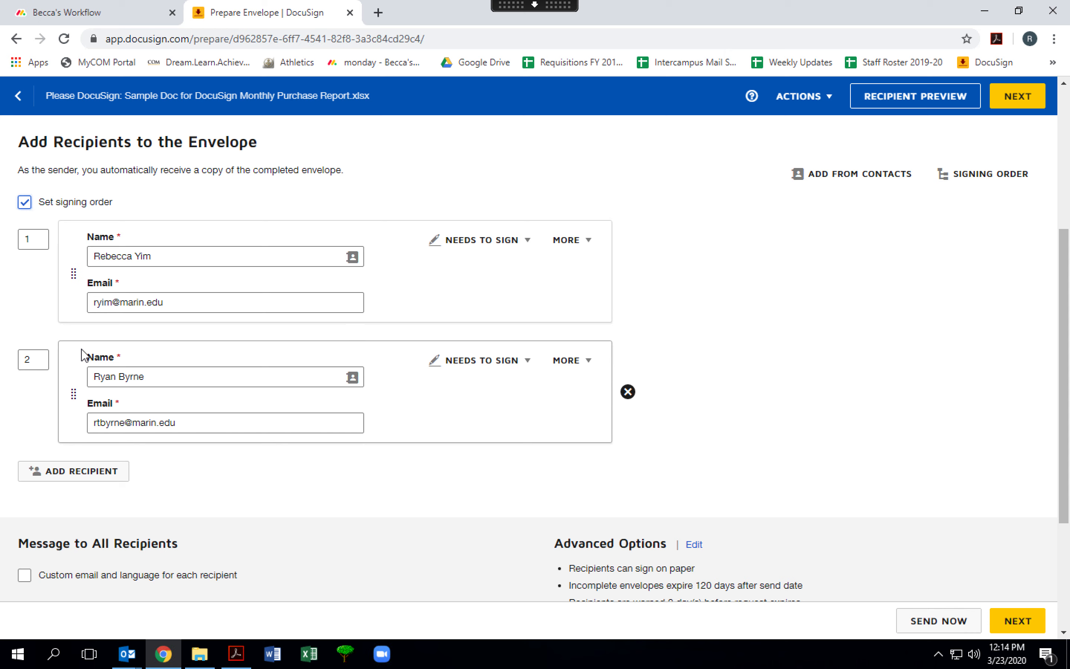
pyautogui.click(24, 204)
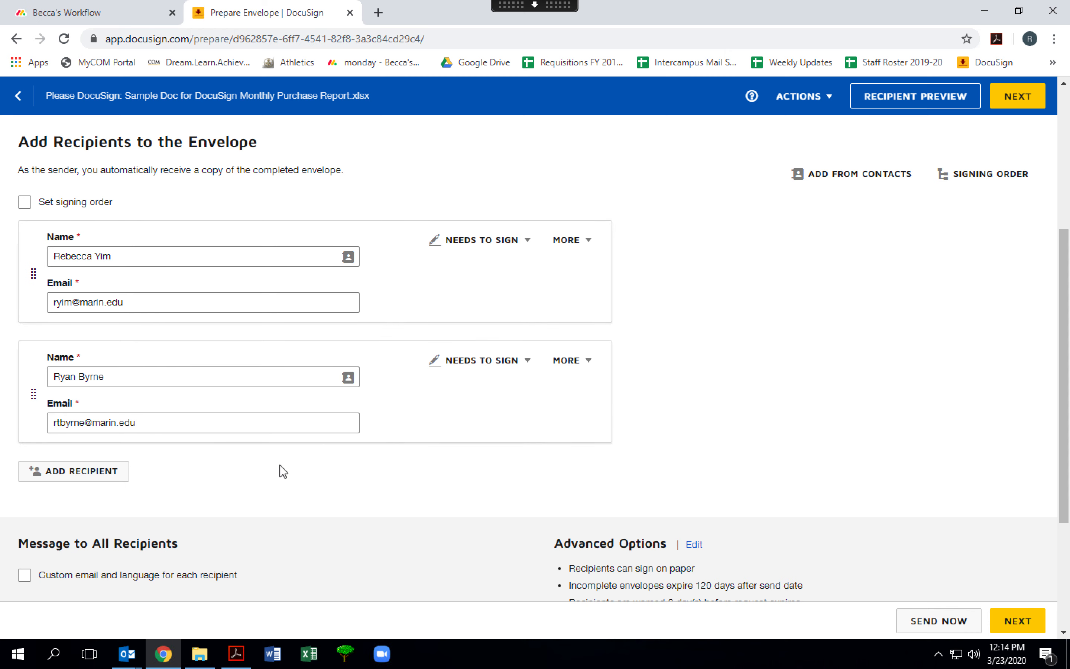
pyautogui.scroll(-4, 283, 472)
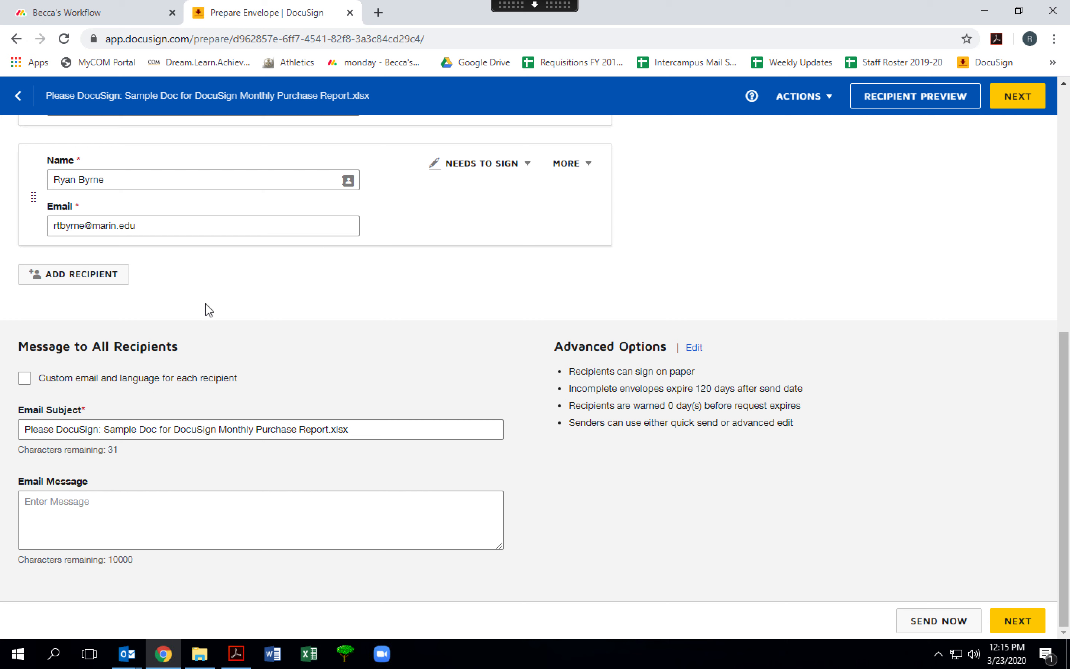
pyautogui.click(84, 506)
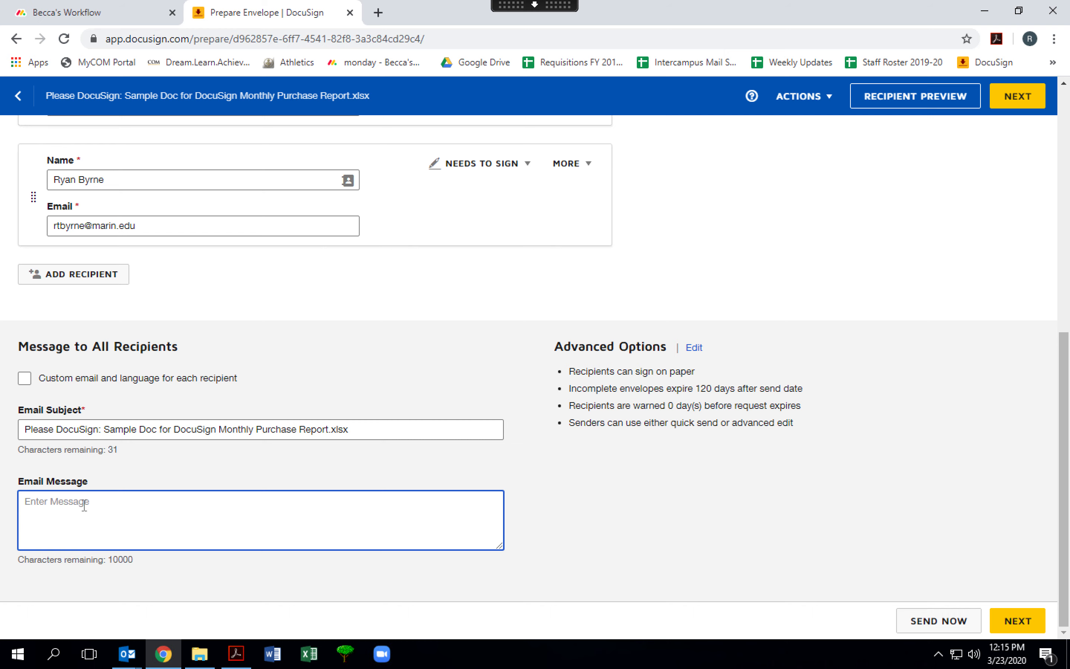
pyautogui.scroll(10, 911, 201)
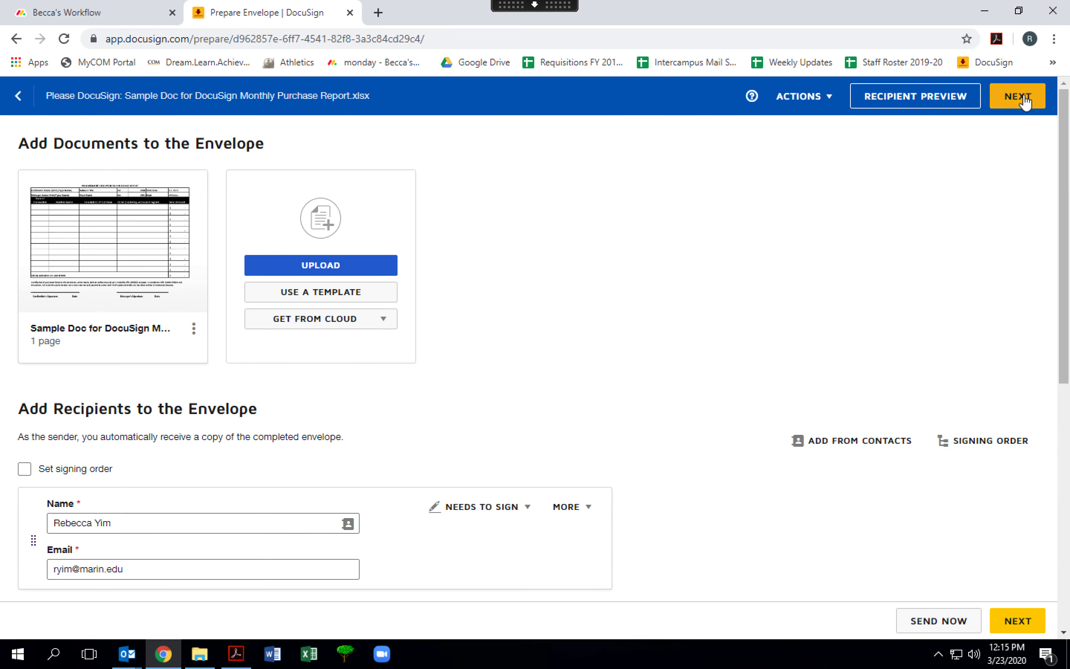
pyautogui.click(1023, 96)
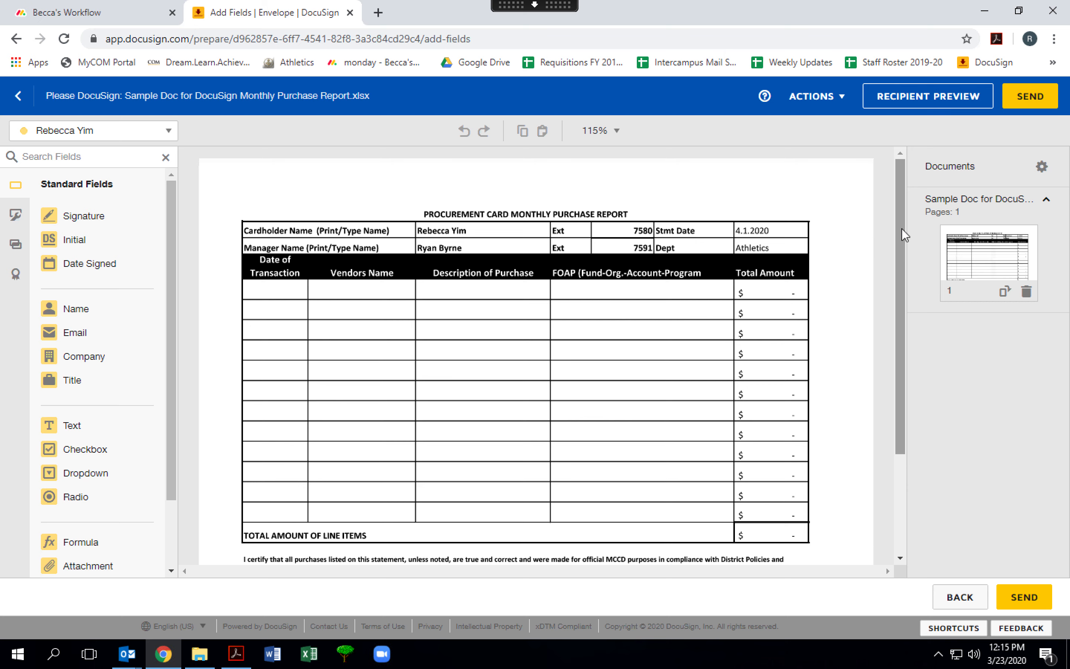
# Place a Signature and a Date Signed field on both the cardholder's and the manager's signature lines.
pyautogui.moveTo(902, 229); pyautogui.dragTo(909, 274)
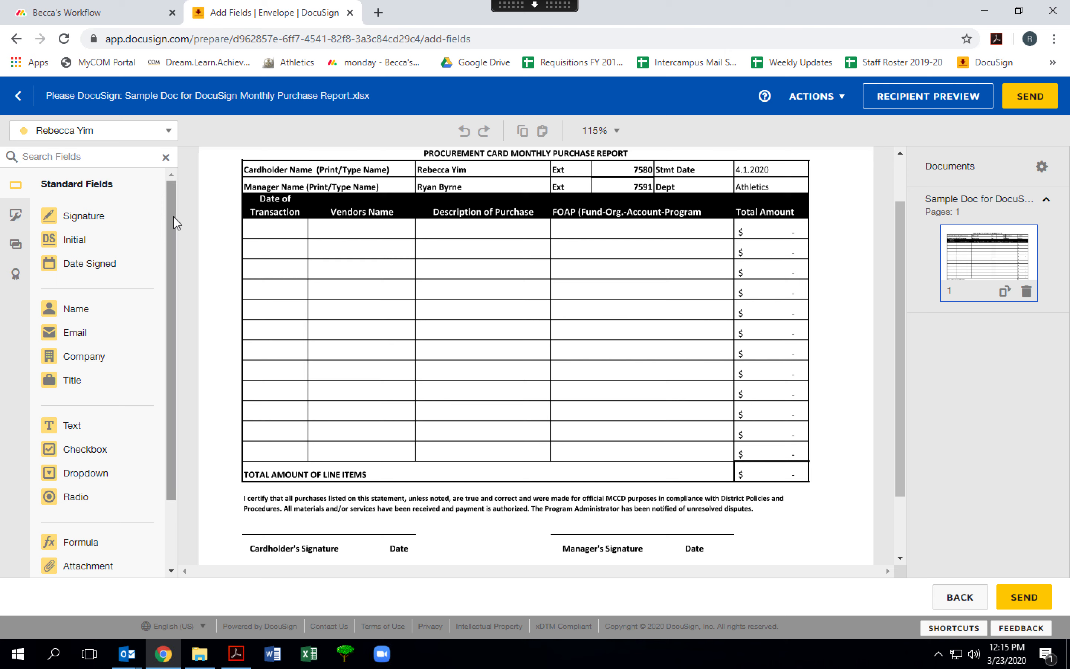
pyautogui.moveTo(174, 217)
pyautogui.mouseDown()
pyautogui.moveTo(174, 302)
pyautogui.moveTo(159, 201)
pyautogui.mouseUp()
pyautogui.moveTo(93, 229)
pyautogui.mouseDown()
pyautogui.moveTo(206, 348)
pyautogui.moveTo(279, 540)
pyautogui.mouseUp()
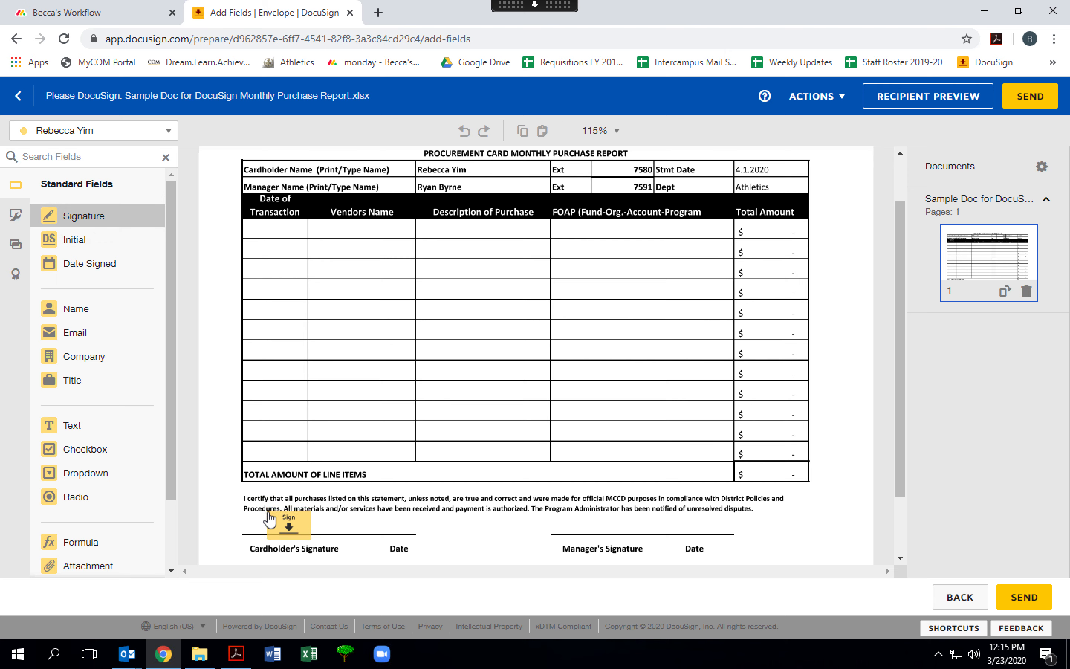
pyautogui.moveTo(94, 264)
pyautogui.mouseDown()
pyautogui.moveTo(268, 376)
pyautogui.moveTo(372, 519)
pyautogui.moveTo(363, 522)
pyautogui.mouseUp()
pyautogui.moveTo(131, 221); pyautogui.dragTo(603, 529)
pyautogui.moveTo(114, 267); pyautogui.dragTo(677, 526)
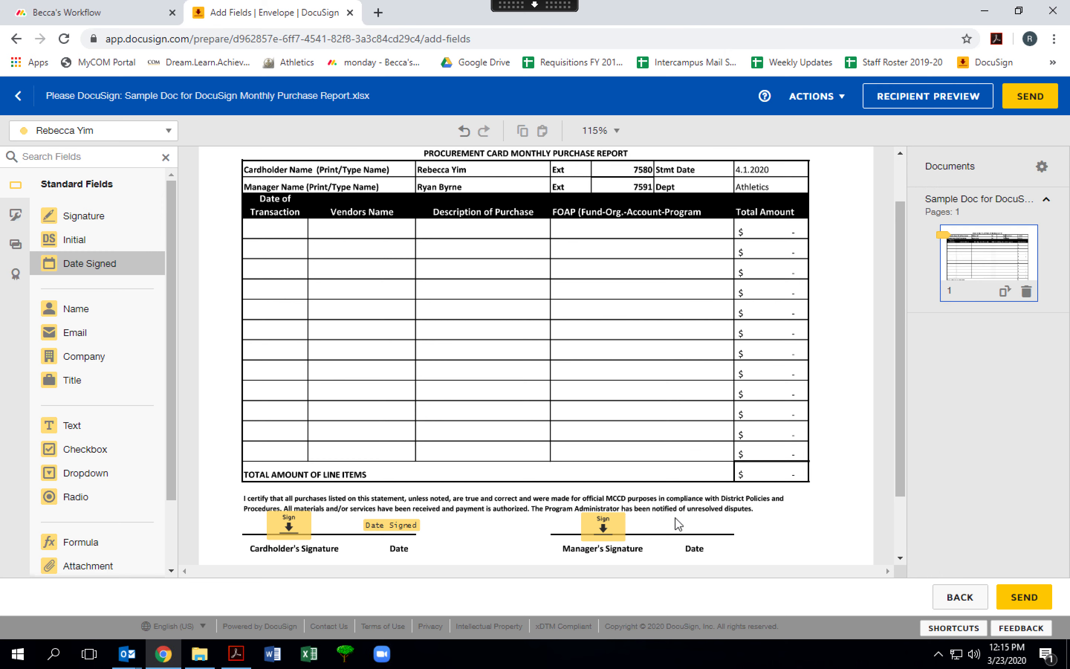
# Assign the manager's Signature and Date Signed fields to the second recipient and check who the signature fields belong to.
pyautogui.click(605, 529)
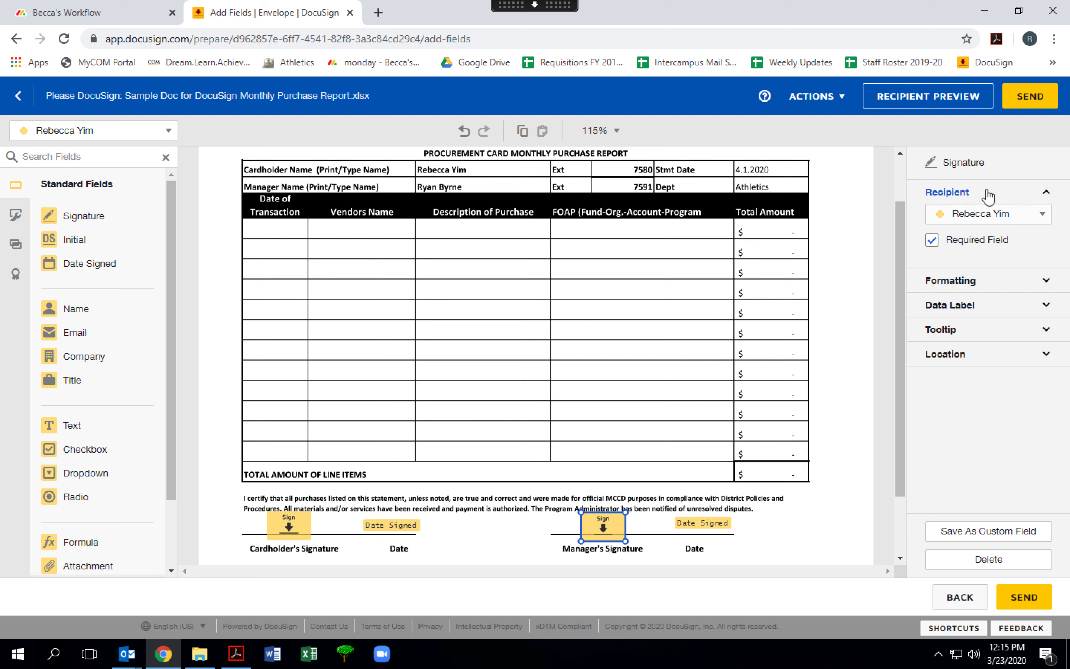
pyautogui.click(962, 216)
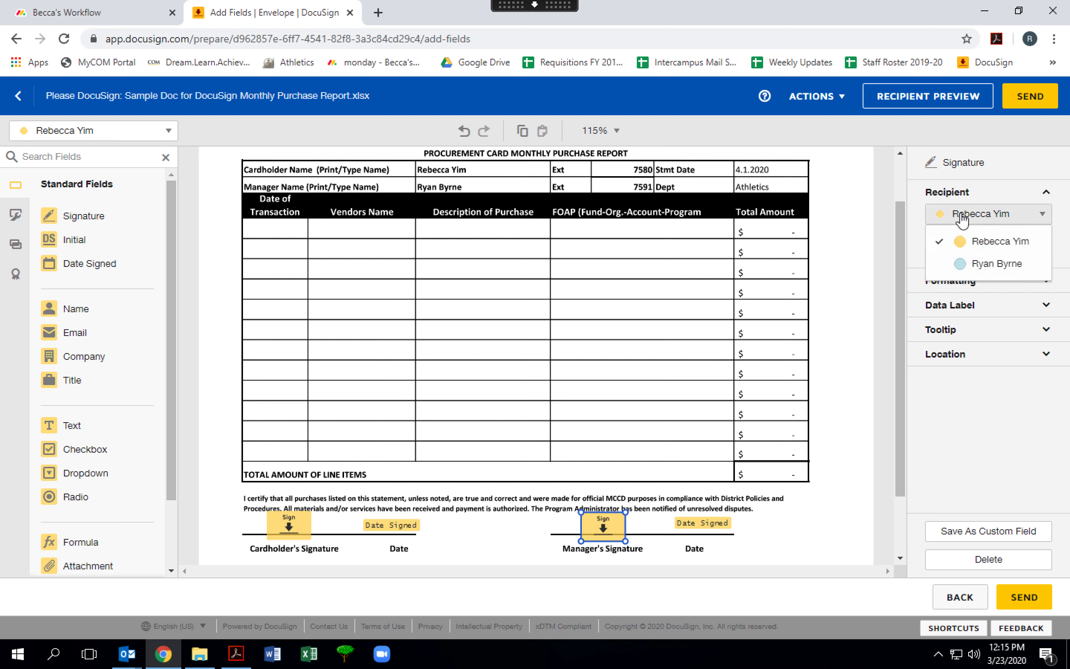
pyautogui.click(981, 265)
pyautogui.click(716, 523)
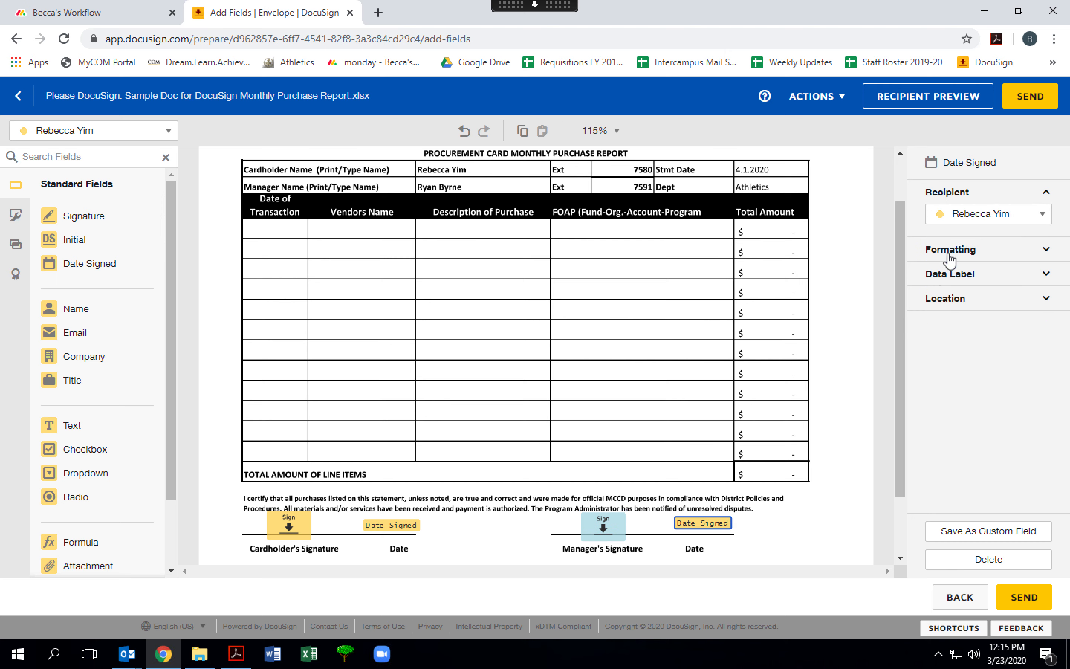
pyautogui.click(980, 220)
pyautogui.click(985, 264)
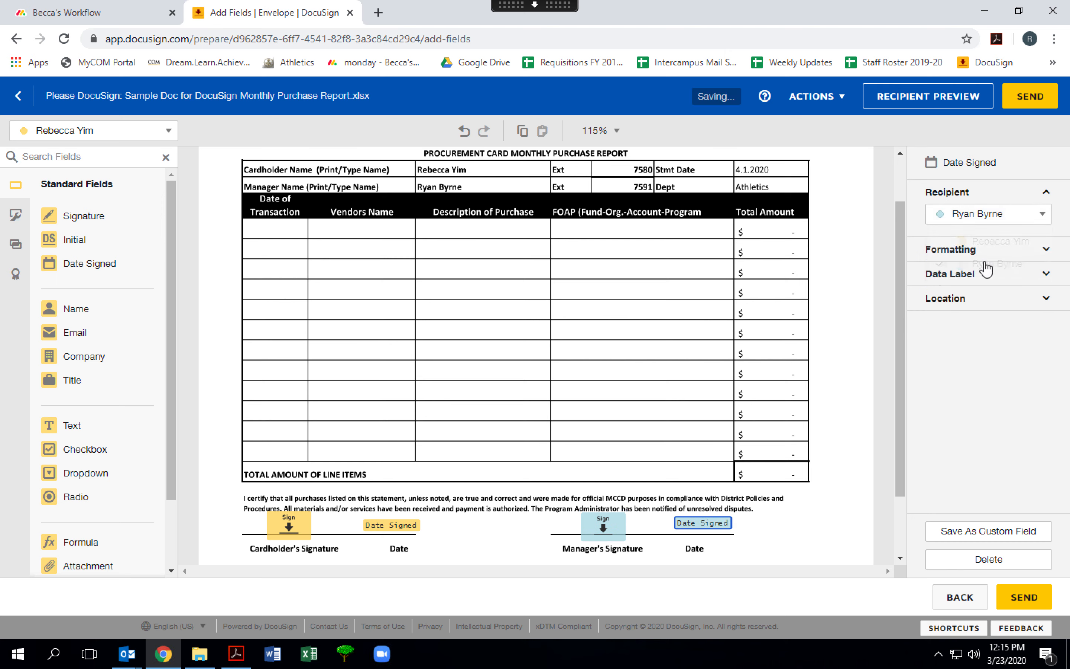
pyautogui.click(299, 532)
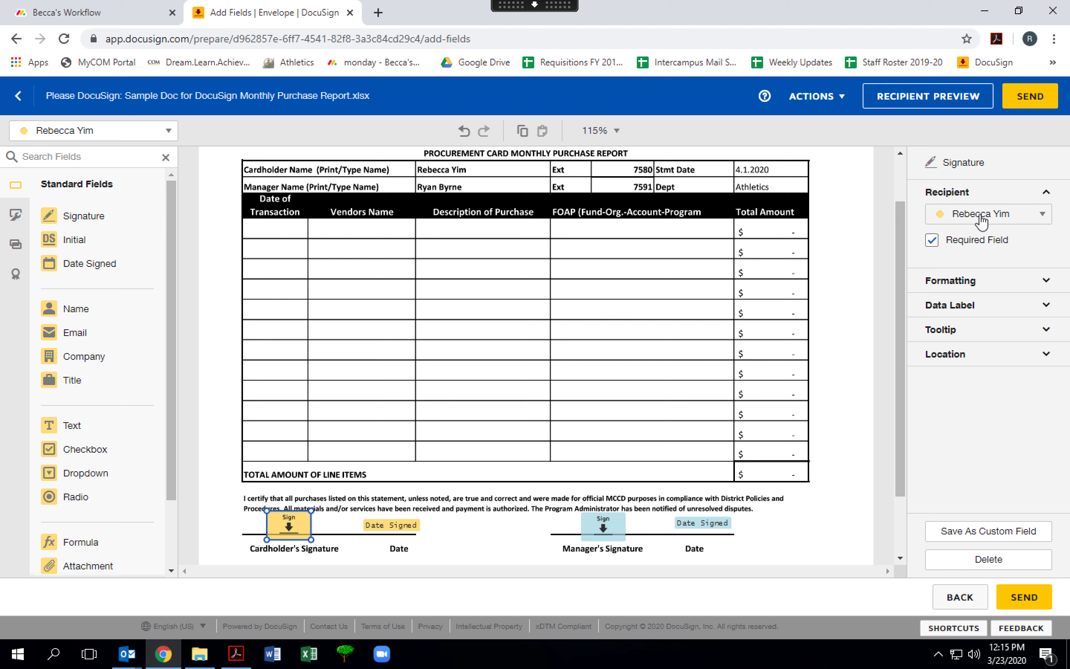
pyautogui.click(618, 528)
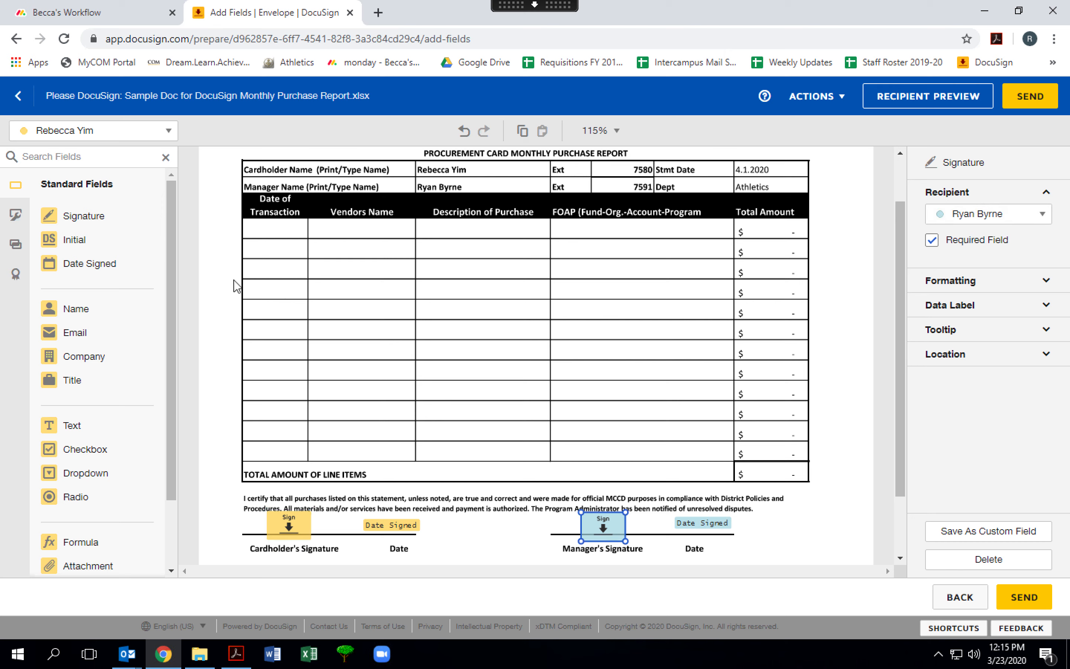
# Add a Text field in the first Description of Purchase row and assign it to the second recipient.
pyautogui.click(81, 423)
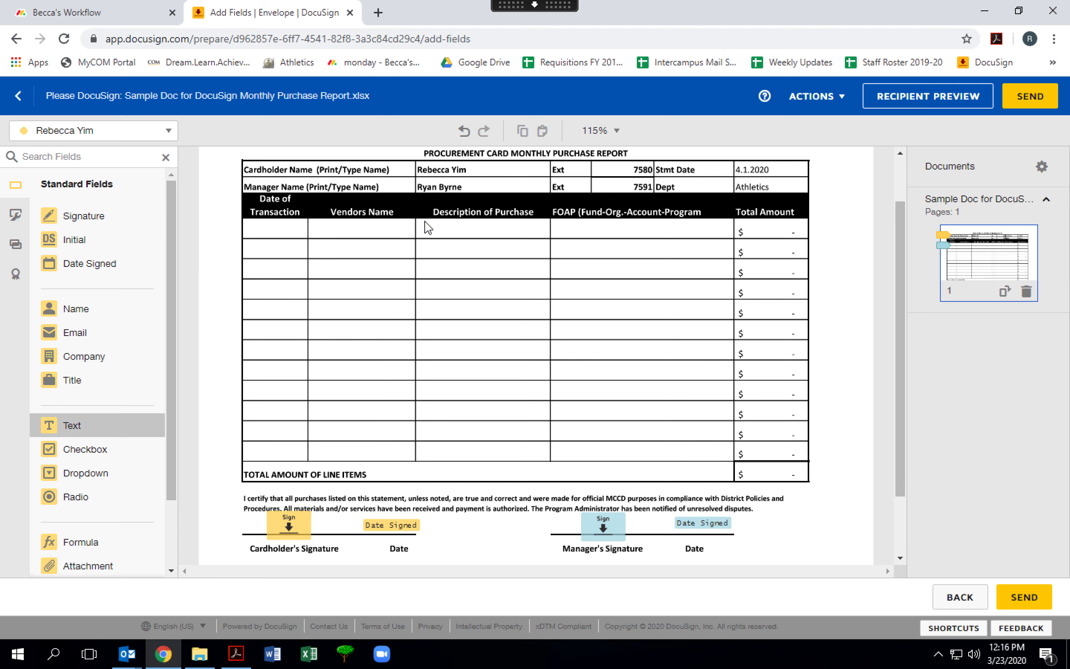
pyautogui.click(456, 227)
pyautogui.click(958, 215)
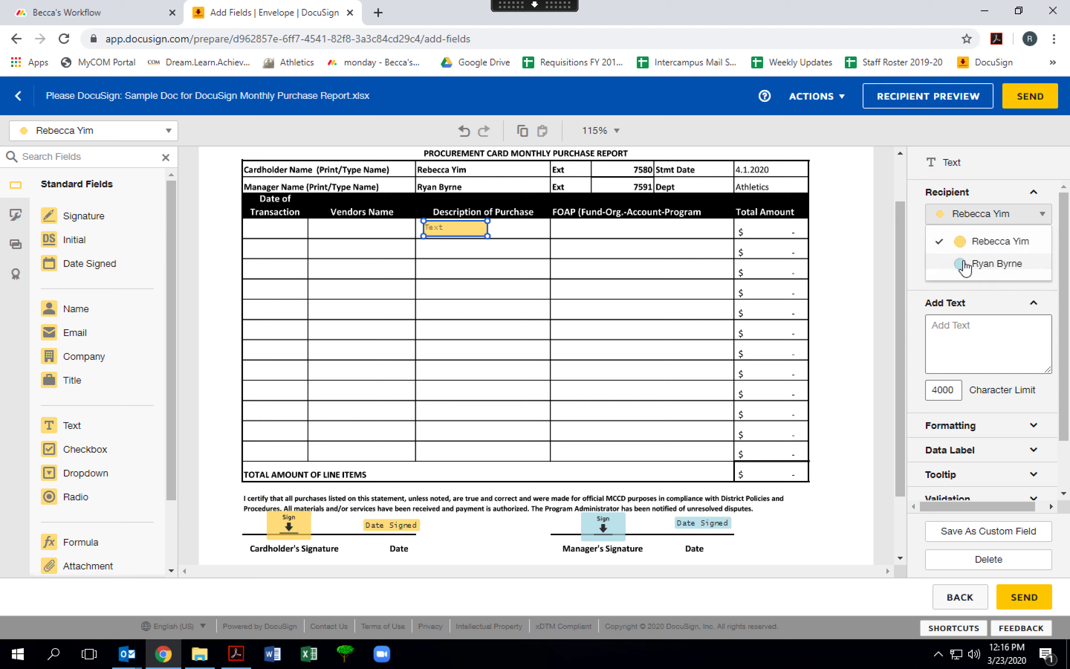
pyautogui.click(965, 263)
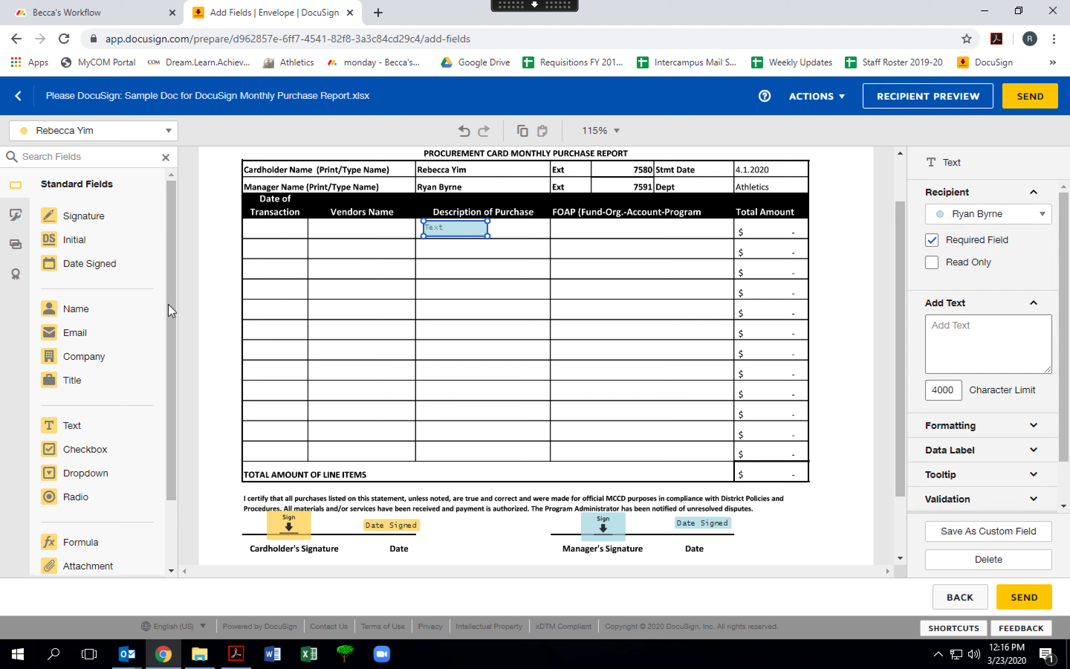
pyautogui.moveTo(172, 311); pyautogui.dragTo(170, 359)
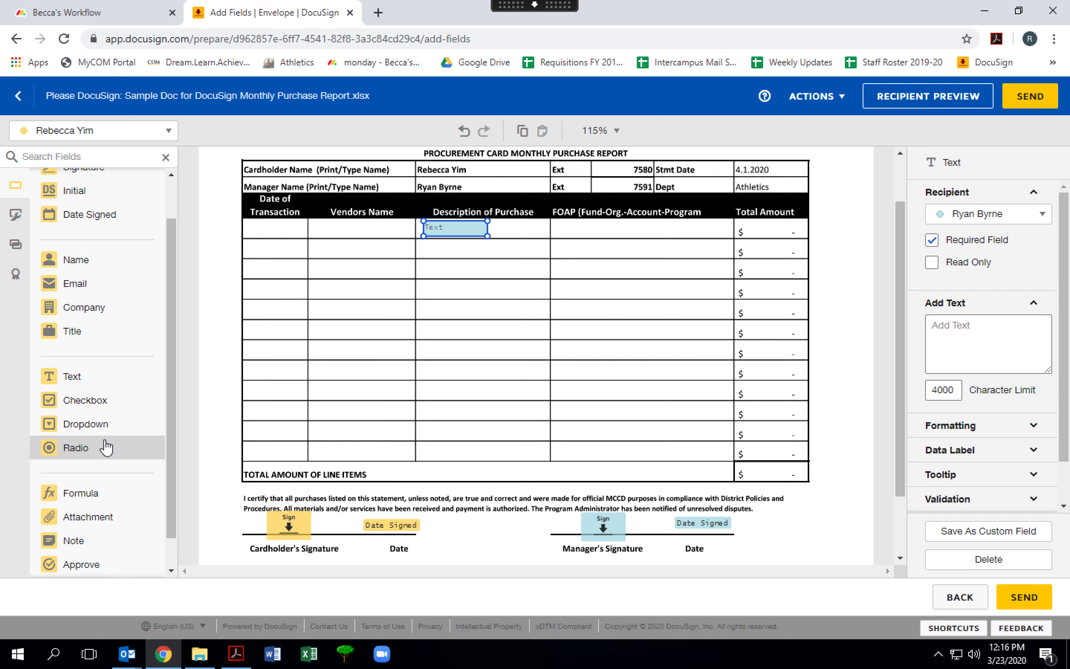
pyautogui.scroll(2, 169, 276)
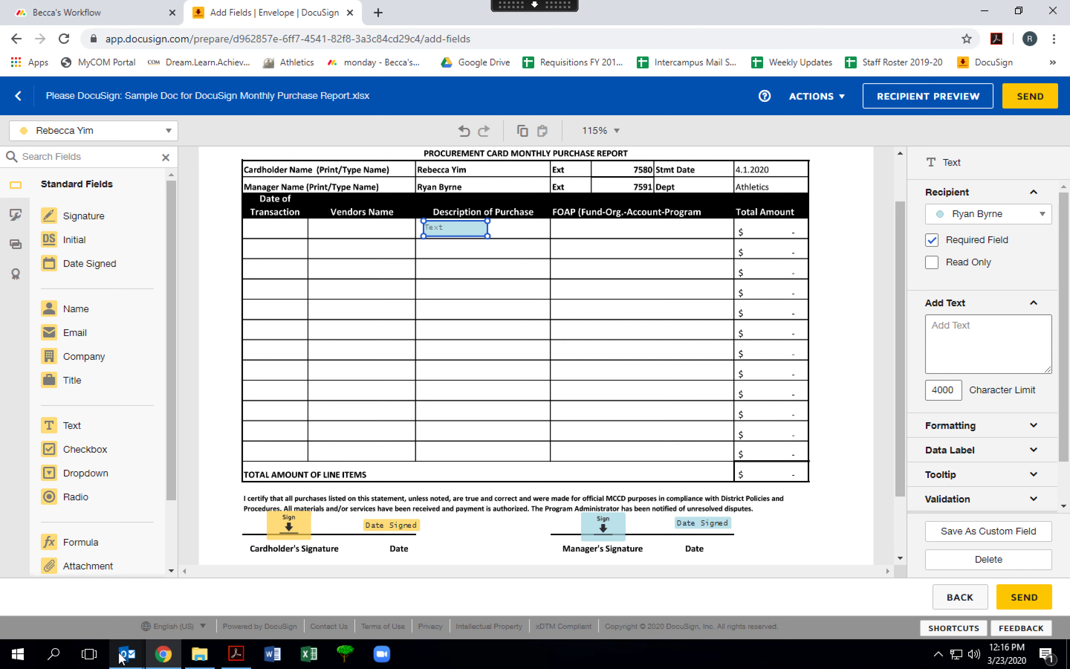
# Switch to the Outlook inbox and open the completed document from the DocuSign completion email for the Monthly Purchase Report.
pyautogui.moveTo(122, 660)
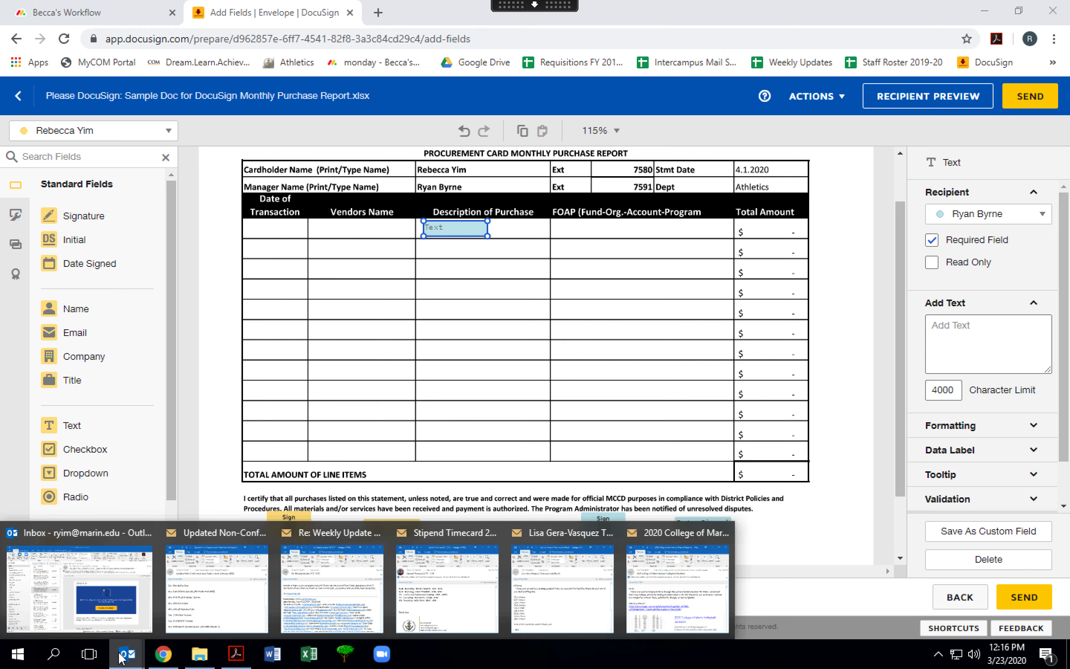
pyautogui.click(122, 612)
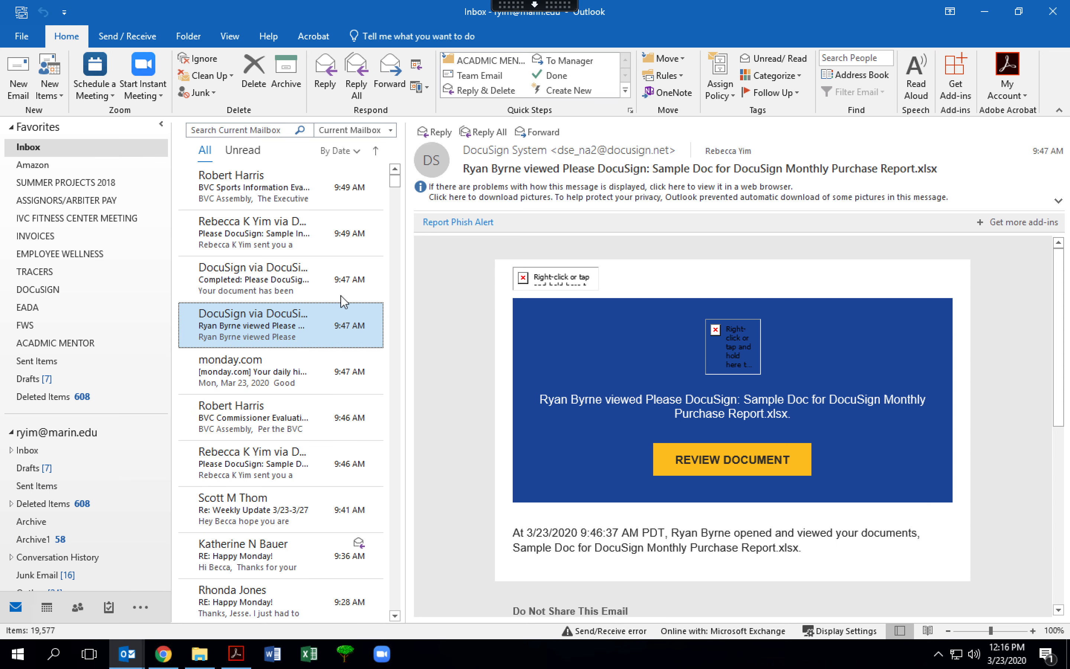
pyautogui.click(291, 290)
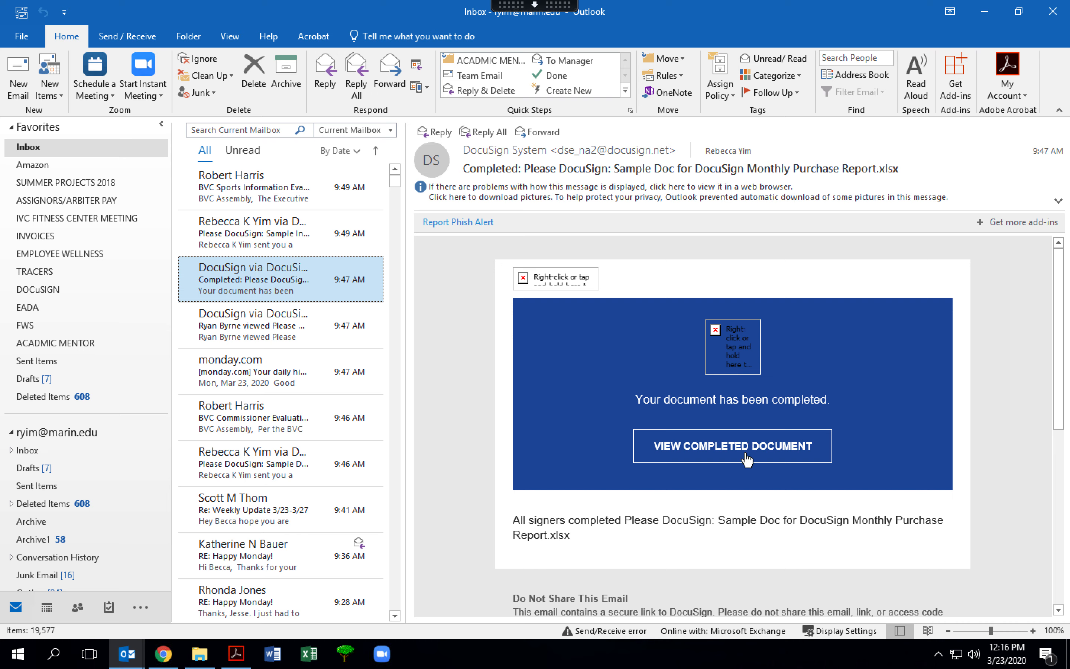
pyautogui.click(747, 458)
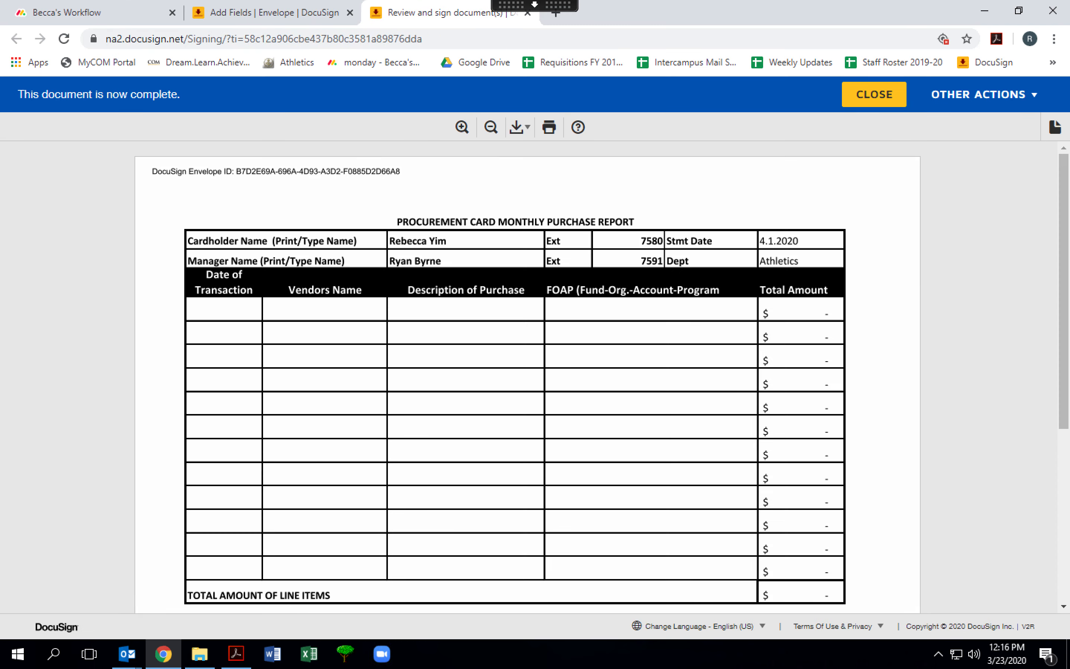
# Review the signatures and dates on the completed report, and download it as a combined PDF opened in Acrobat.
pyautogui.scroll(-5, 437, 389)
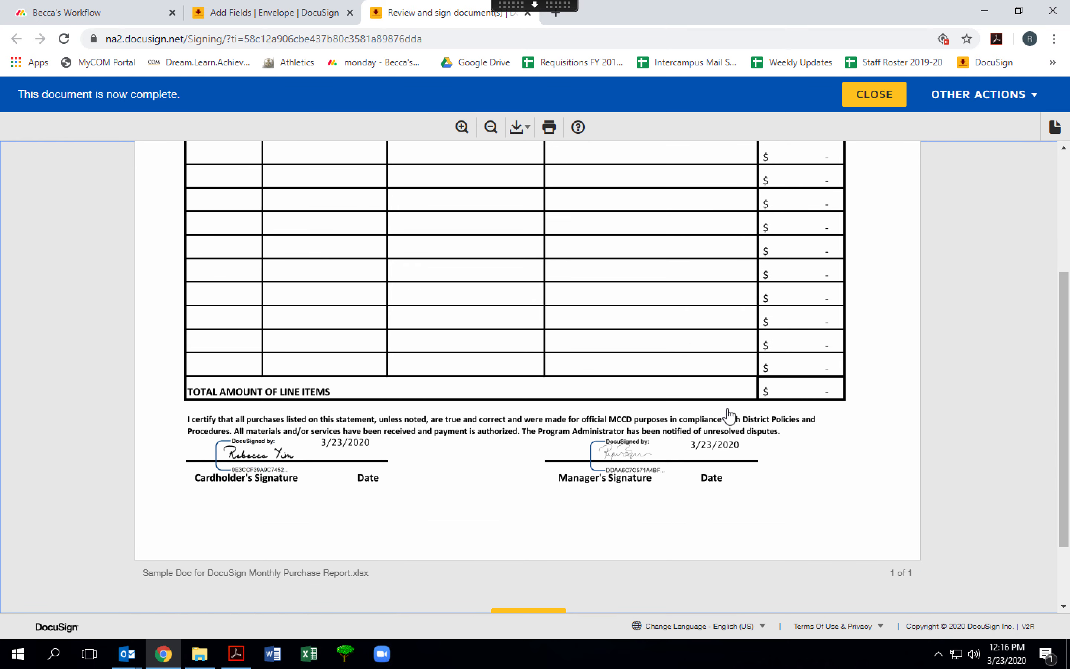
pyautogui.scroll(6, 523, 193)
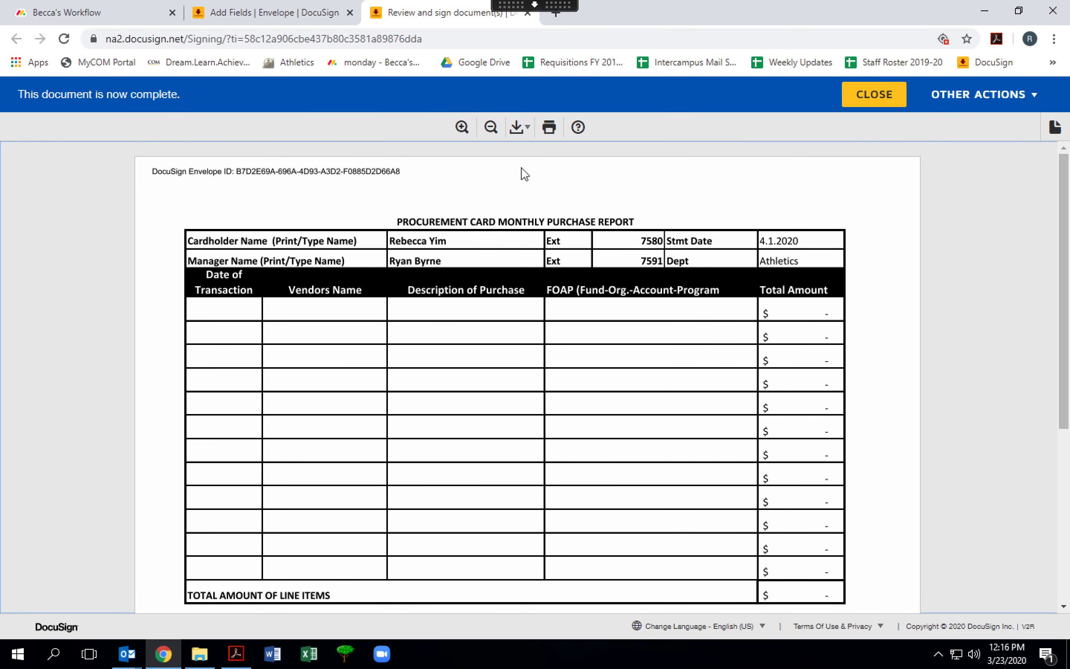
pyautogui.click(516, 127)
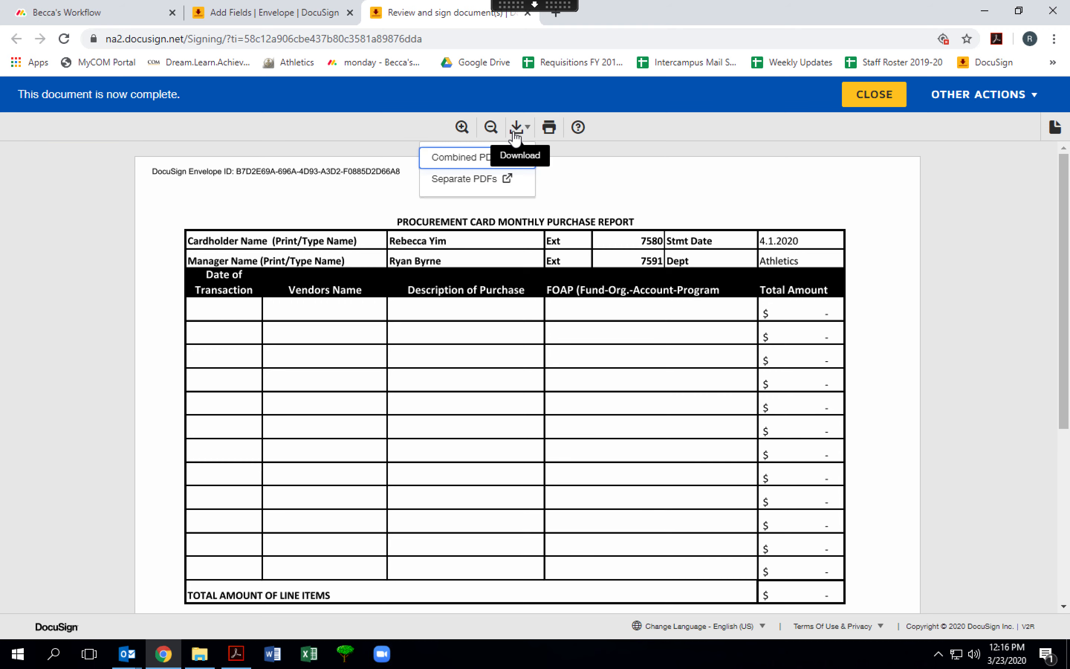
pyautogui.click(479, 164)
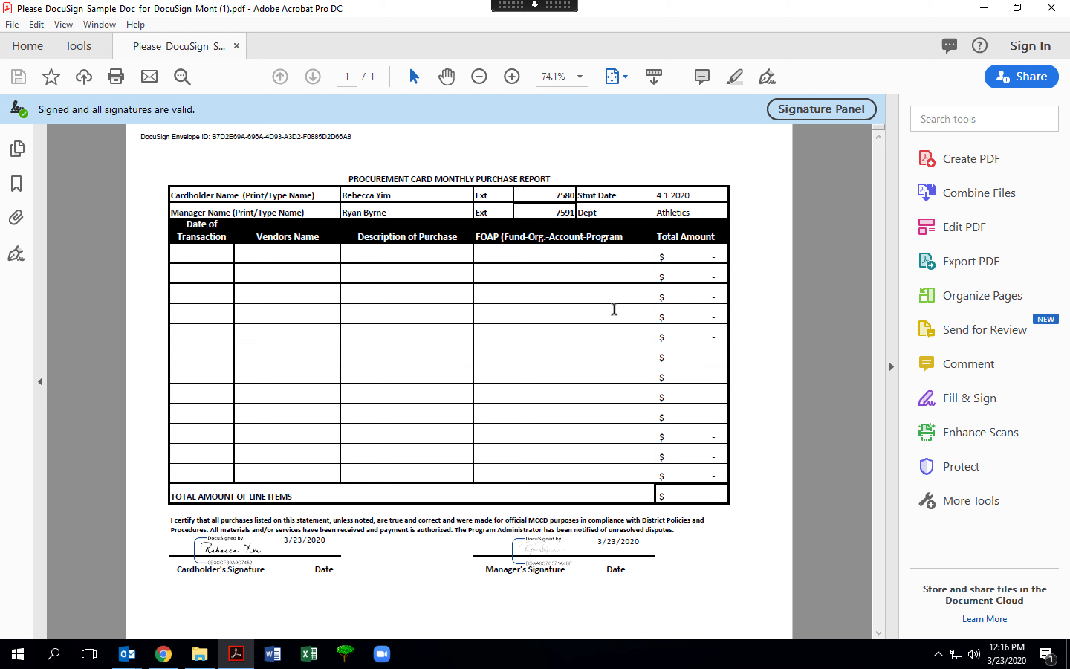
# Extract the signed report's single page into a separate PDF with Organize Pages.
pyautogui.click(978, 295)
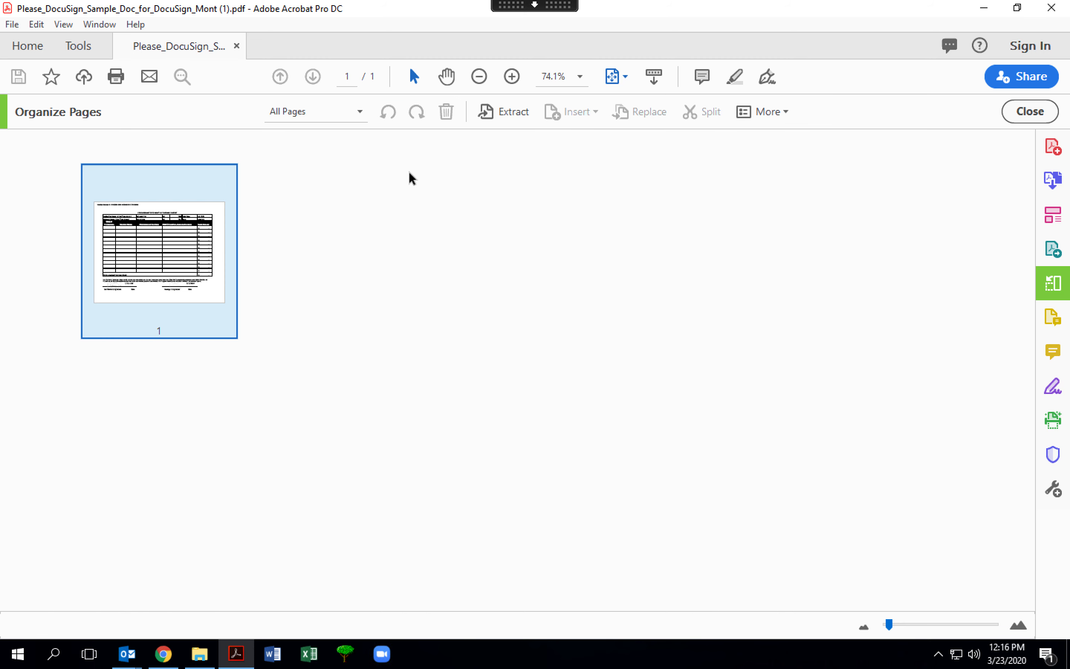
pyautogui.click(513, 111)
pyautogui.click(677, 155)
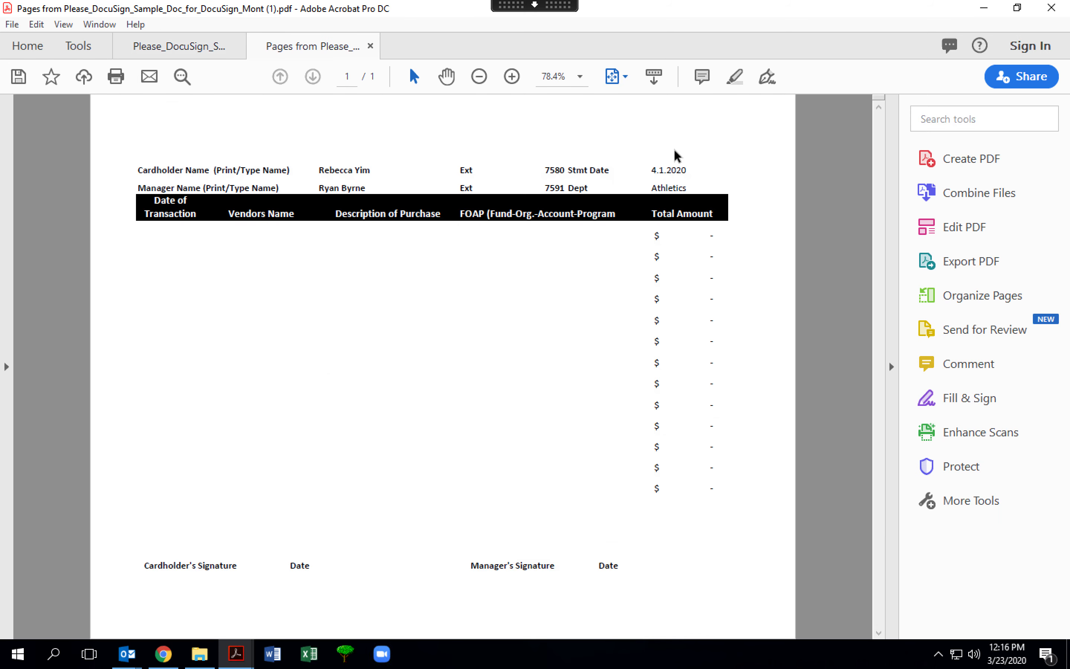
# Delete the DocuSign Envelope ID text above the report on the extracted page using Edit PDF.
pyautogui.click(314, 141)
pyautogui.moveTo(314, 142); pyautogui.dragTo(112, 143)
pyautogui.press('Delete')
pyautogui.press('Delete')
pyautogui.click(152, 168)
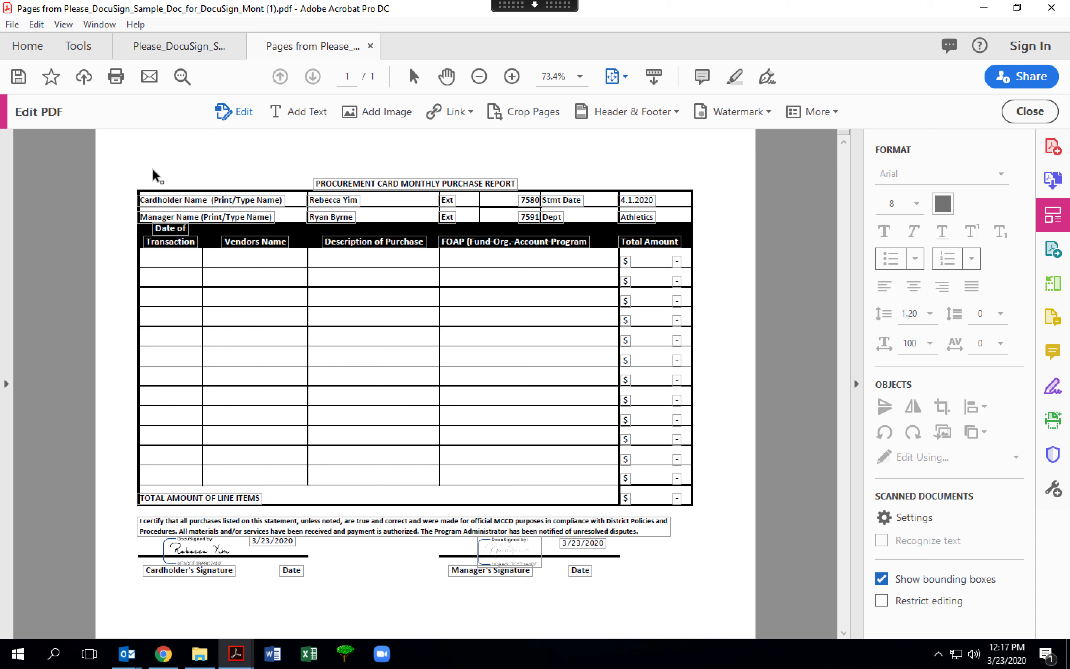